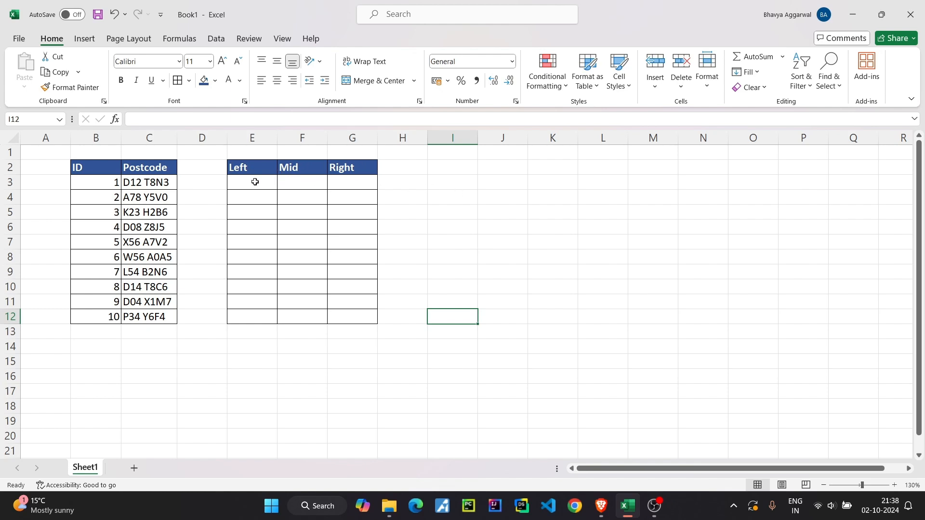
Enter the formula =LEFT(C3,3) in cell E3 to extract the first three characters of the postcode
{"action": "left_click", "coordinate": [255, 182]}
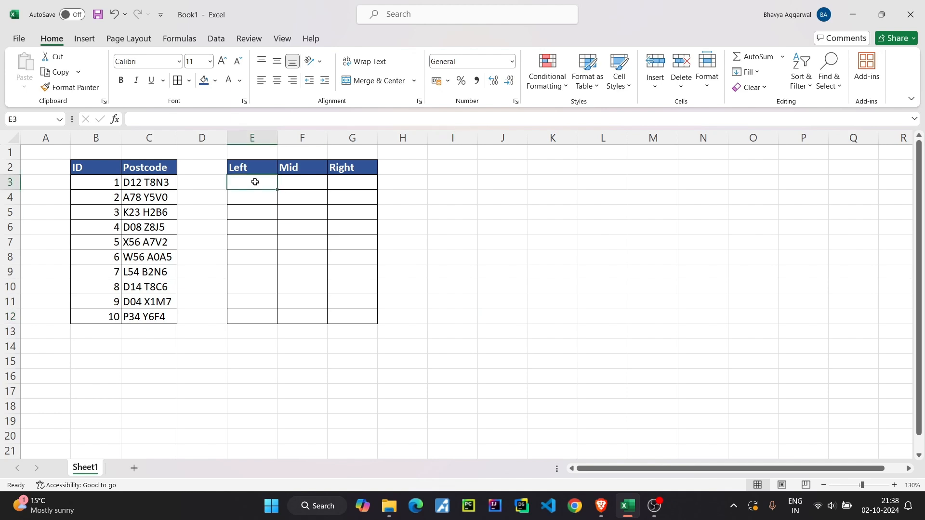
{"action": "type", "text": "="}
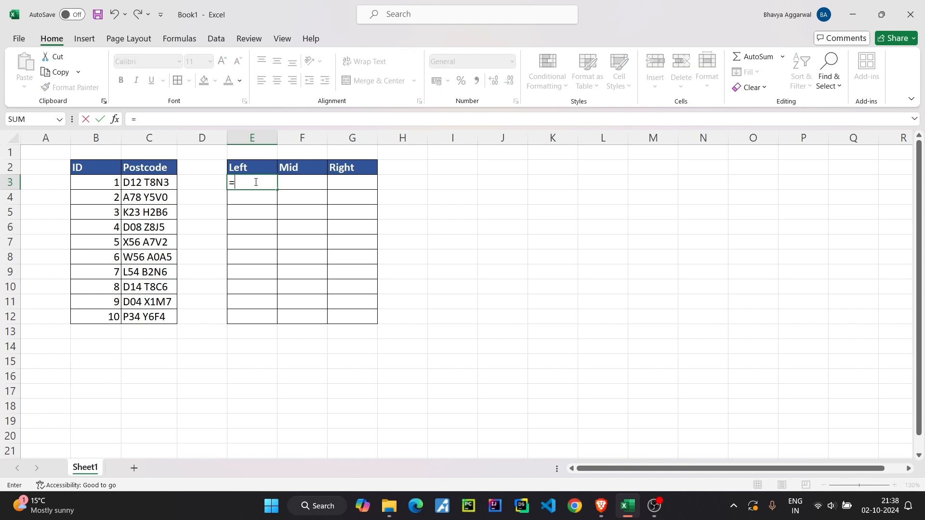
{"action": "type", "text": "LEFT("}
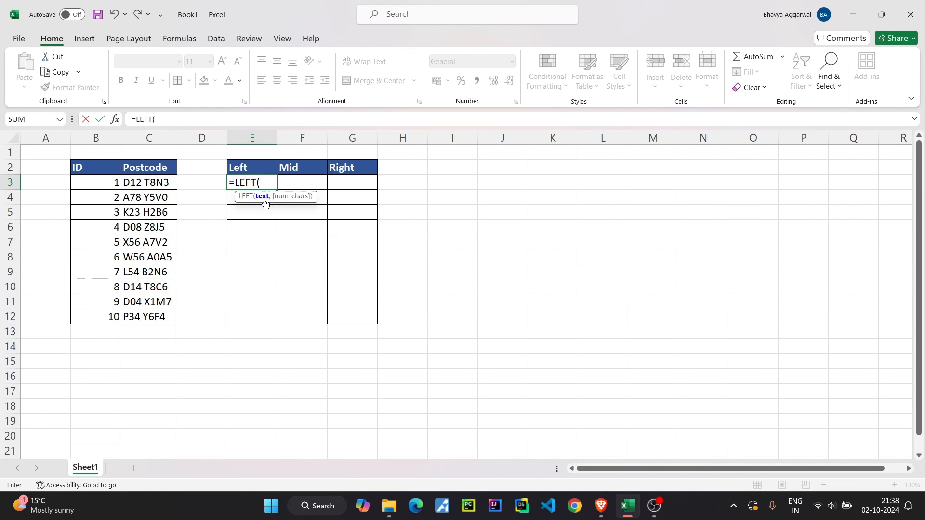
{"action": "left_click", "coordinate": [161, 182]}
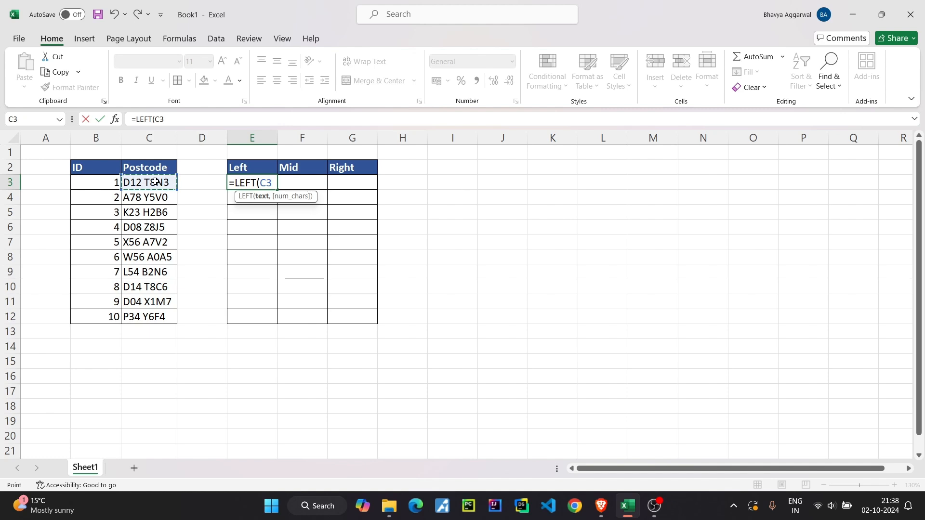
{"action": "type", "text": ","}
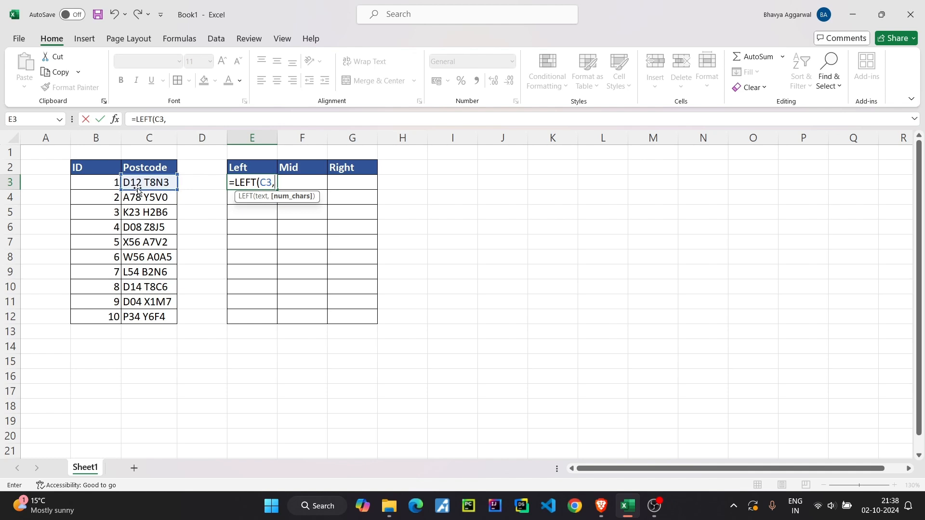
{"action": "type", "text": "3)"}
{"action": "key", "text": "Return"}
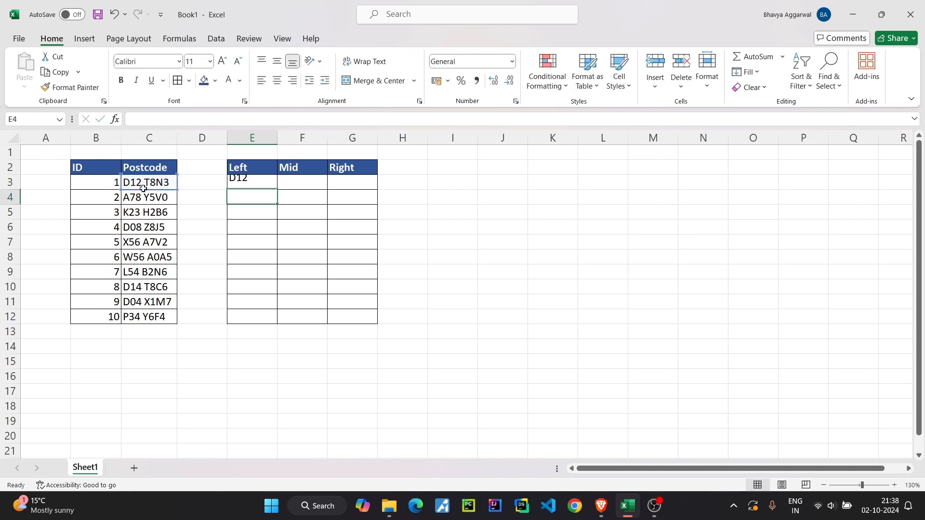
Fill the LEFT formula from E3 down to E12 for the remaining postcodes
{"action": "left_click", "coordinate": [263, 186]}
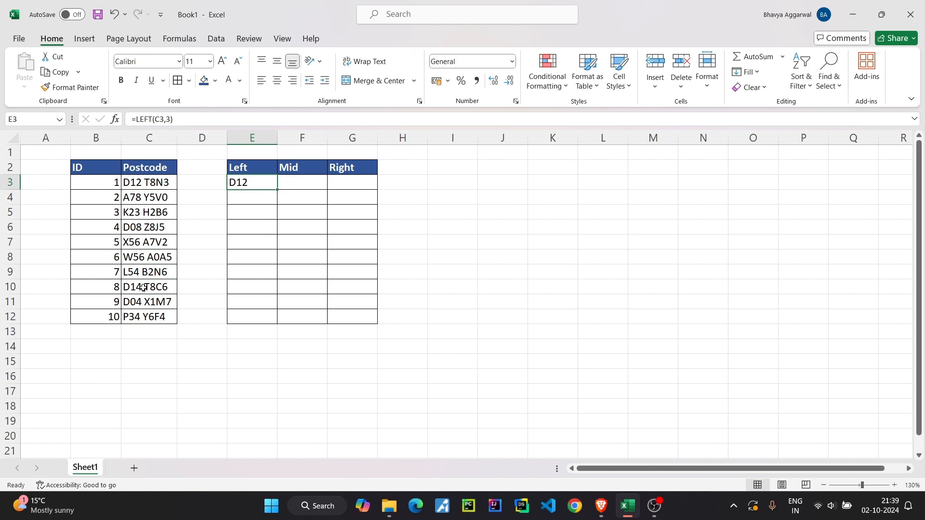
{"action": "left_click_drag", "start_coordinate": [277, 190], "coordinate": [279, 320]}
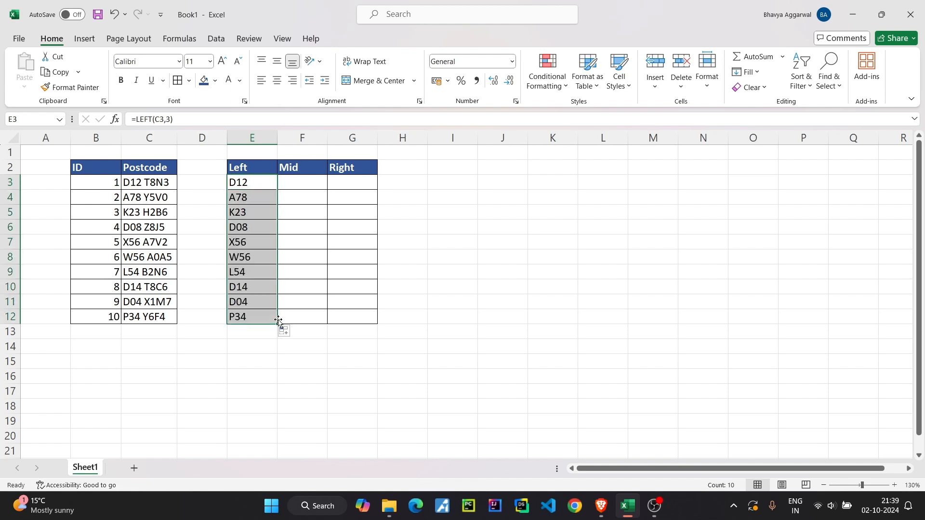
{"action": "left_click", "coordinate": [270, 229]}
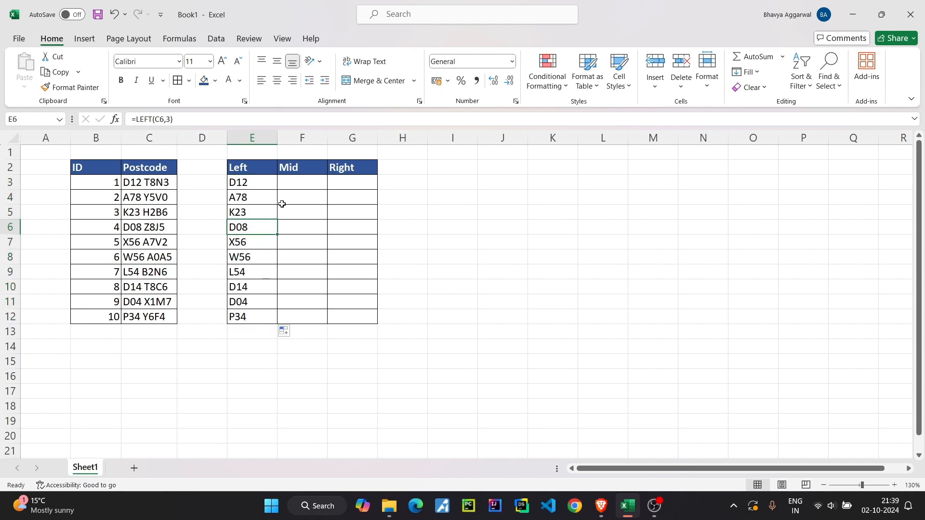
Enter the formula =MID(C3, 5, 2) in cell F3 to extract two characters starting at the postcode's fifth character
{"action": "left_click", "coordinate": [306, 185]}
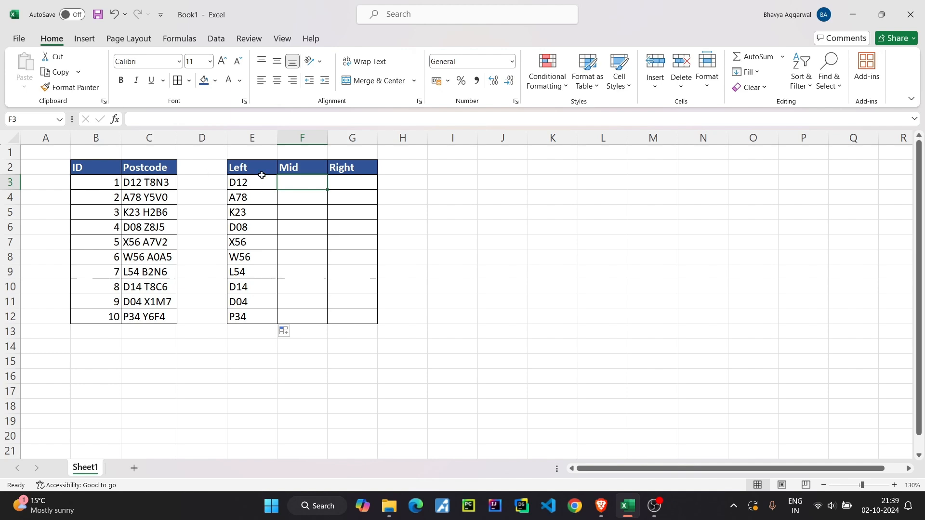
{"action": "type", "text": "="}
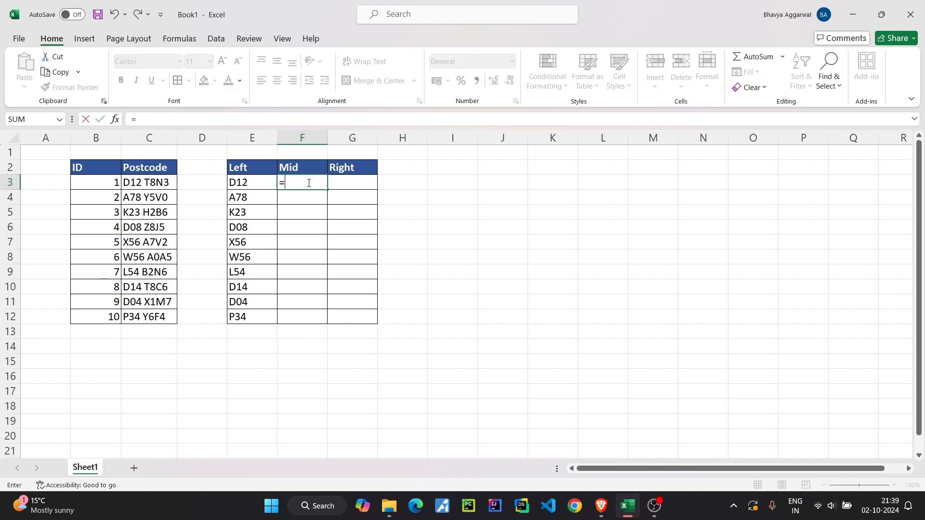
{"action": "type", "text": "MID"}
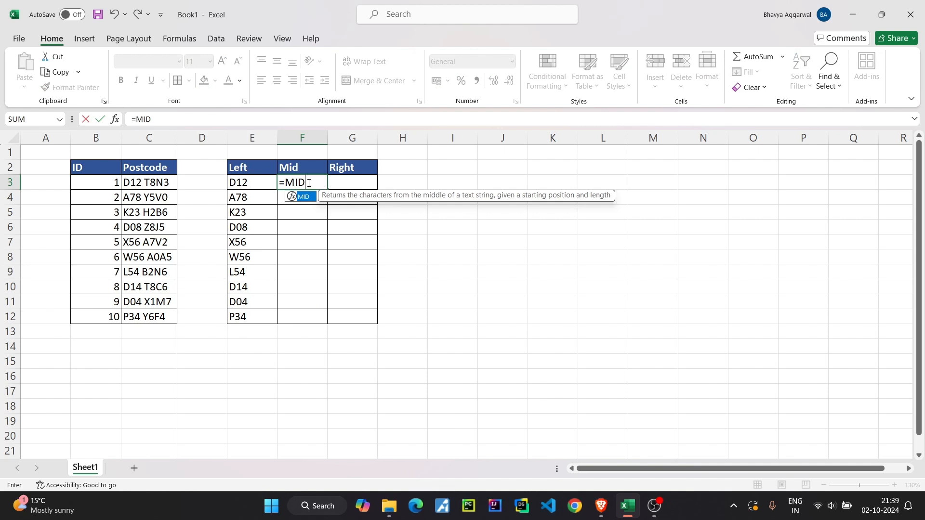
{"action": "type", "text": "("}
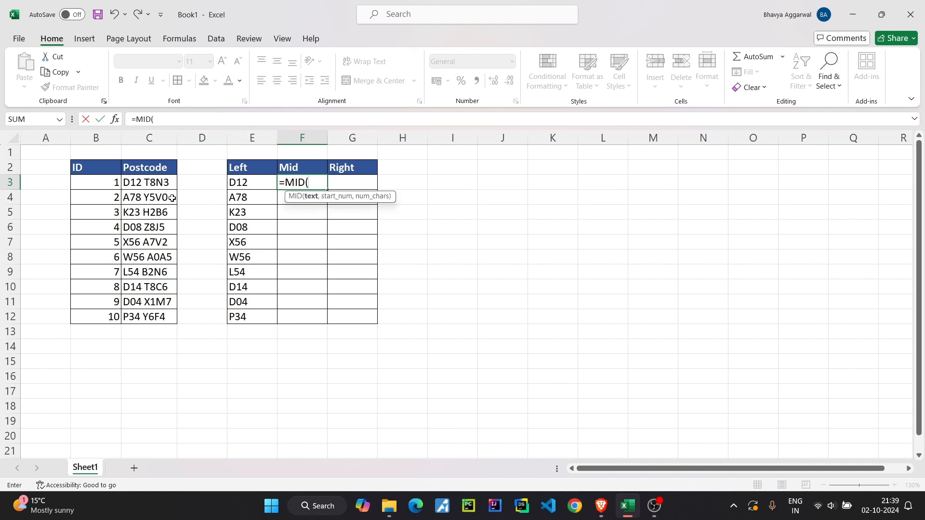
{"action": "left_click", "coordinate": [146, 184]}
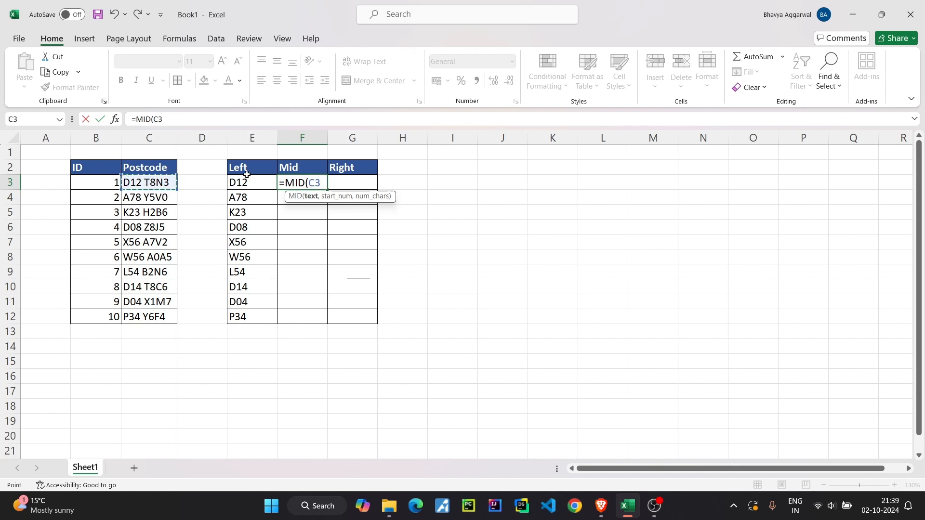
{"action": "type", "text": ","}
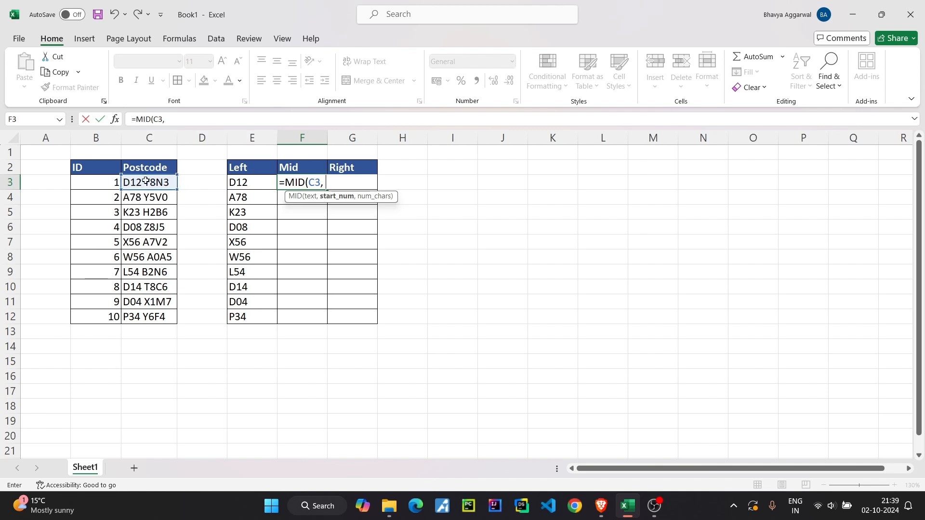
{"action": "type", "text": "5,"}
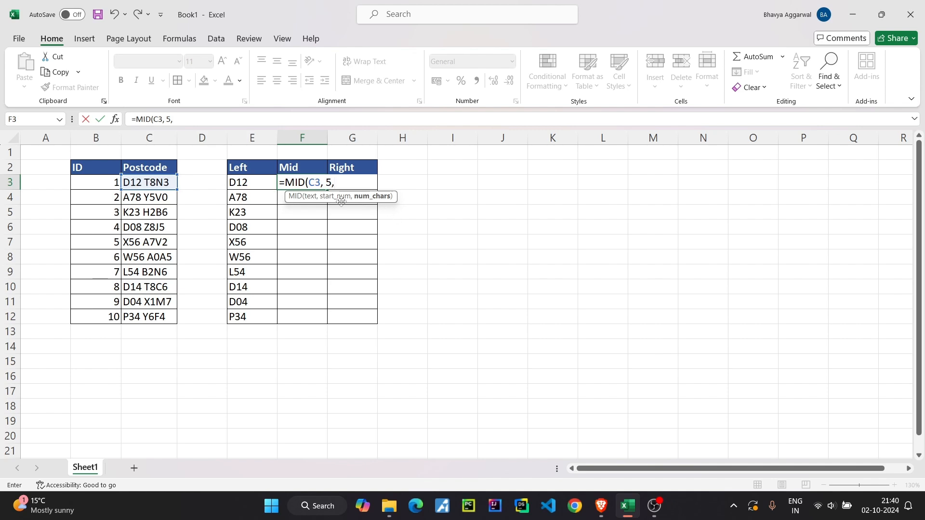
{"action": "type", "text": "2)"}
{"action": "key", "text": "Return"}
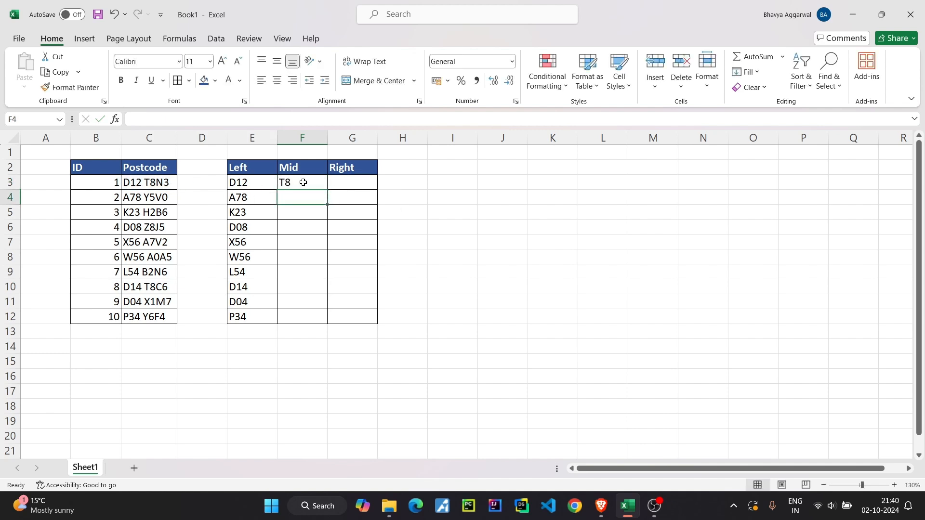
Fill the MID formula from F3 down through the Mid column to F12
{"action": "left_click", "coordinate": [303, 183]}
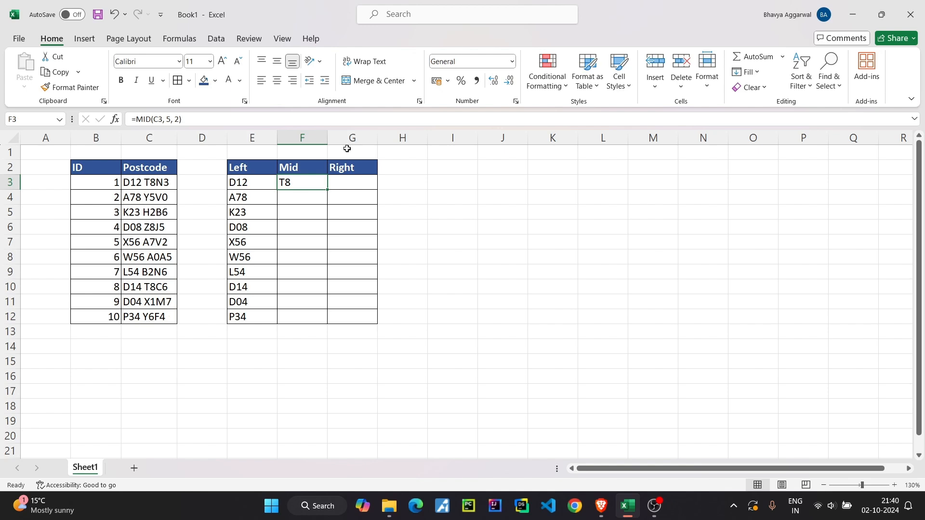
{"action": "left_click_drag", "start_coordinate": [327, 191], "coordinate": [329, 325]}
{"action": "left_click", "coordinate": [309, 329]}
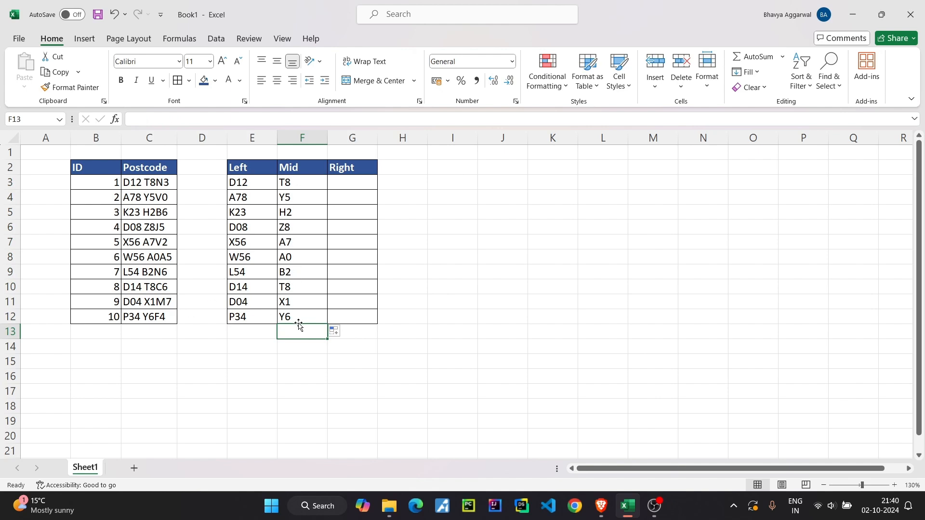
Enter the formula =RIGHT(C3,4) in cell G3 to extract the last four characters of the postcode
{"action": "left_click", "coordinate": [346, 182]}
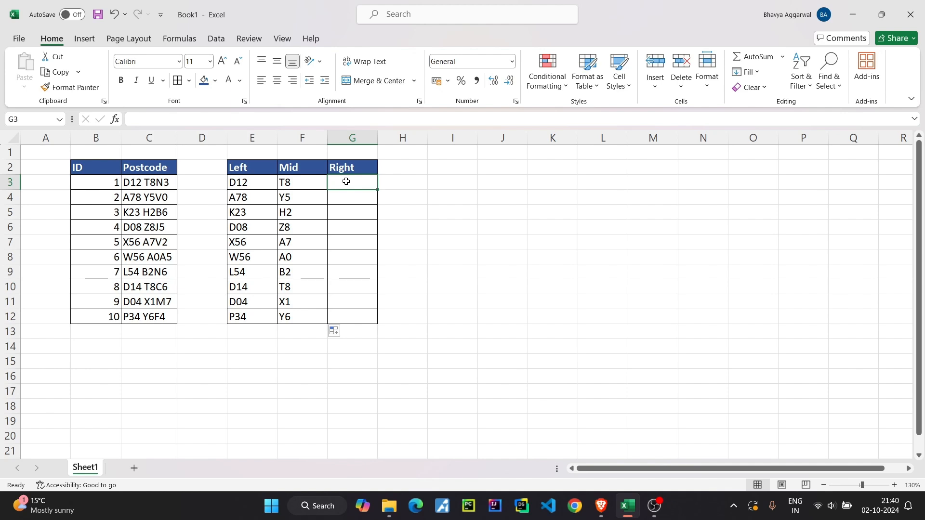
{"action": "type", "text": "=R"}
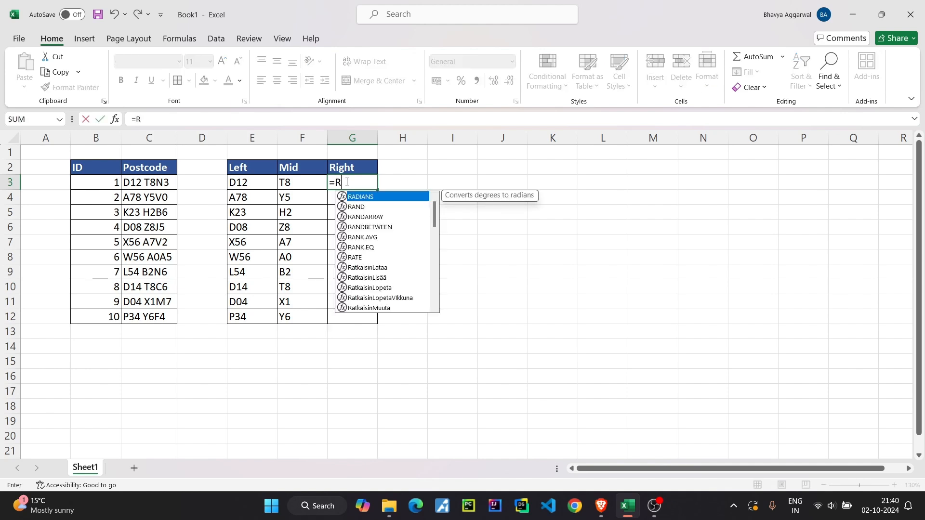
{"action": "type", "text": "IGHT("}
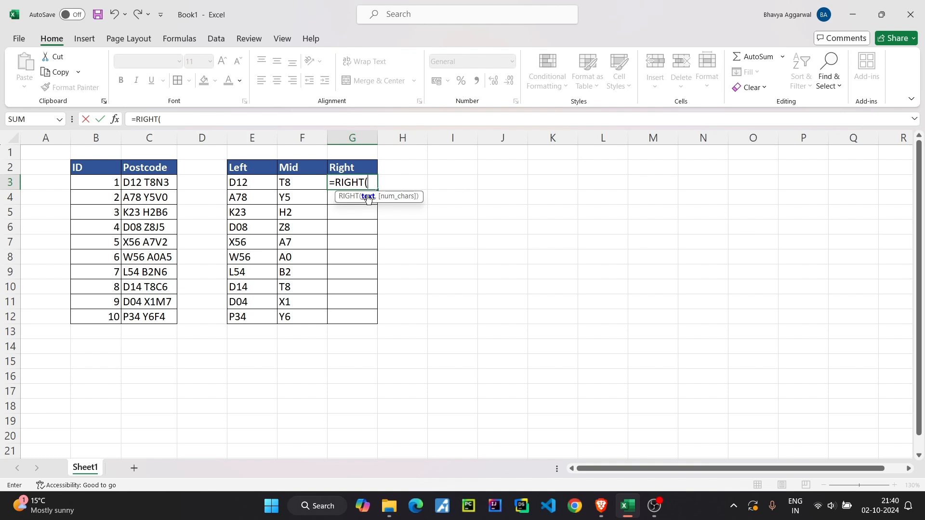
{"action": "left_click", "coordinate": [155, 182]}
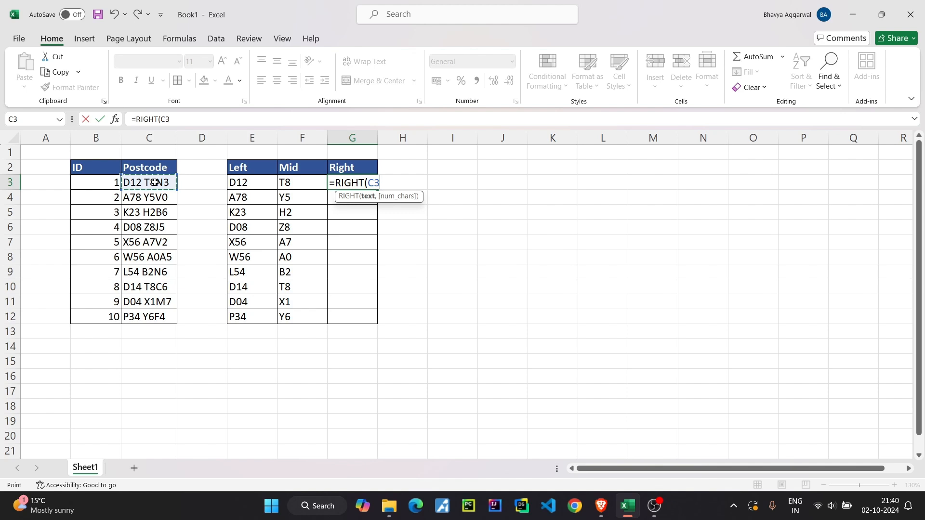
{"action": "type", "text": ","}
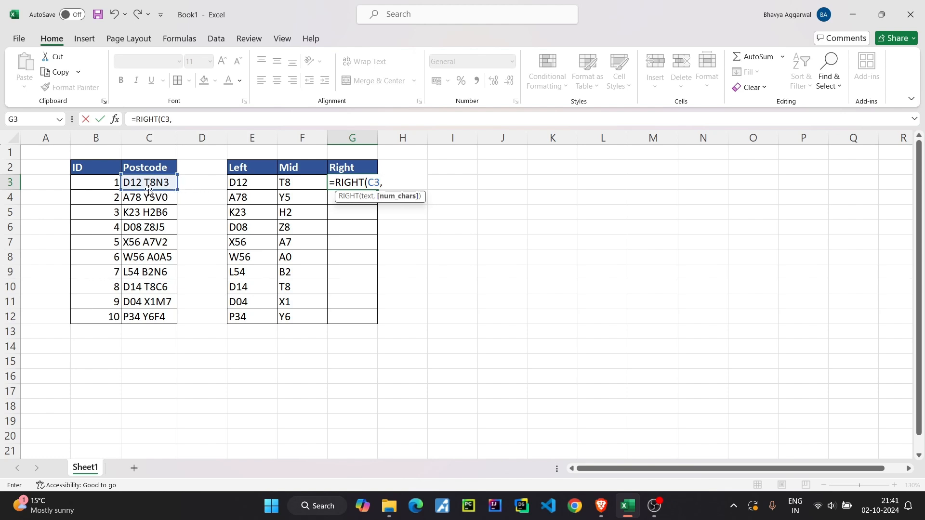
{"action": "type", "text": "4"}
{"action": "key", "text": "Return"}
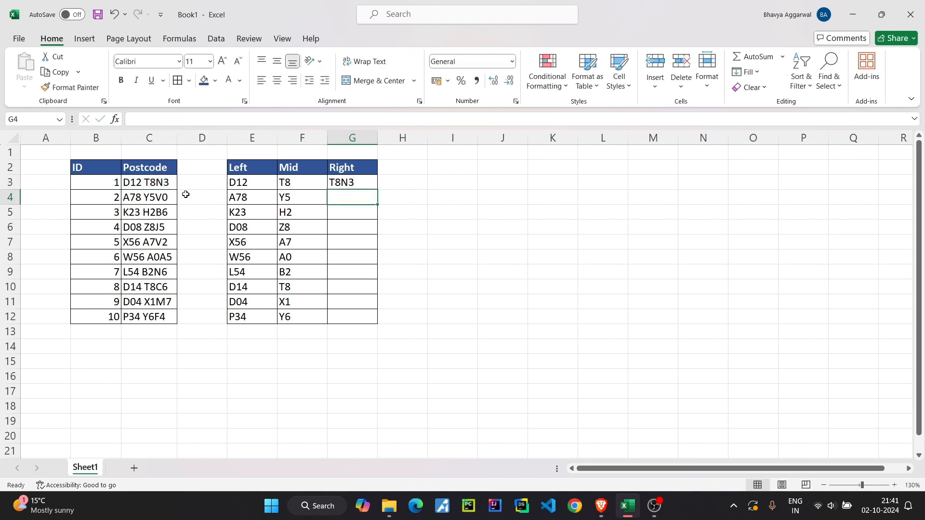
Fill the RIGHT formula from G3 down to G12 to complete the Right column
{"action": "left_click", "coordinate": [333, 183]}
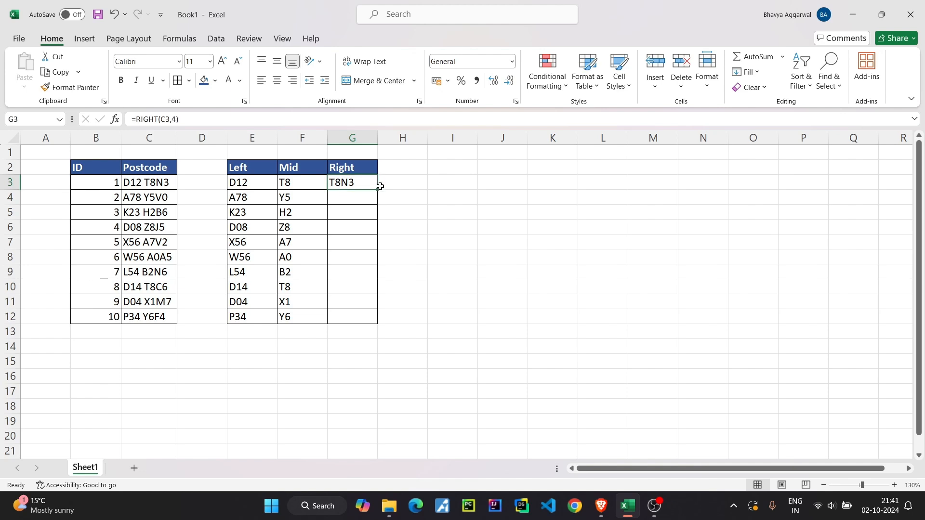
{"action": "left_click_drag", "start_coordinate": [381, 186], "coordinate": [375, 319]}
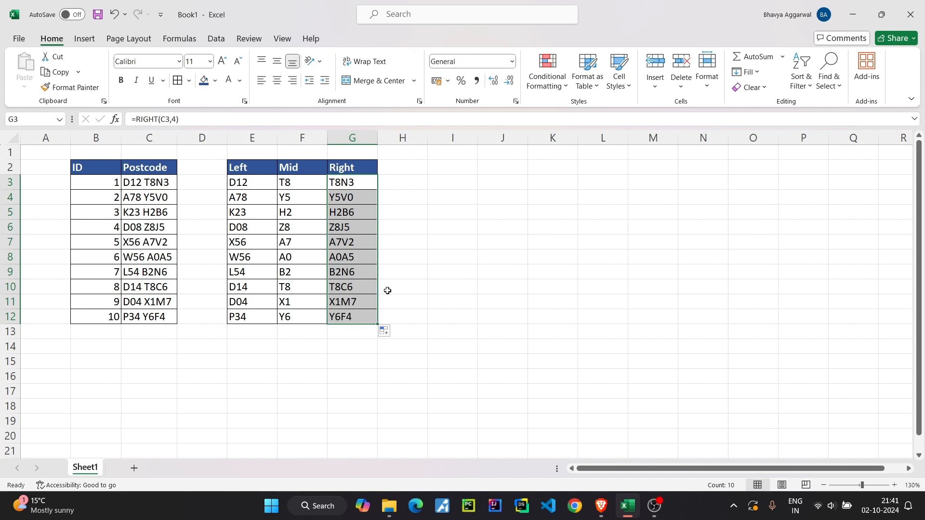
{"action": "left_click", "coordinate": [388, 290]}
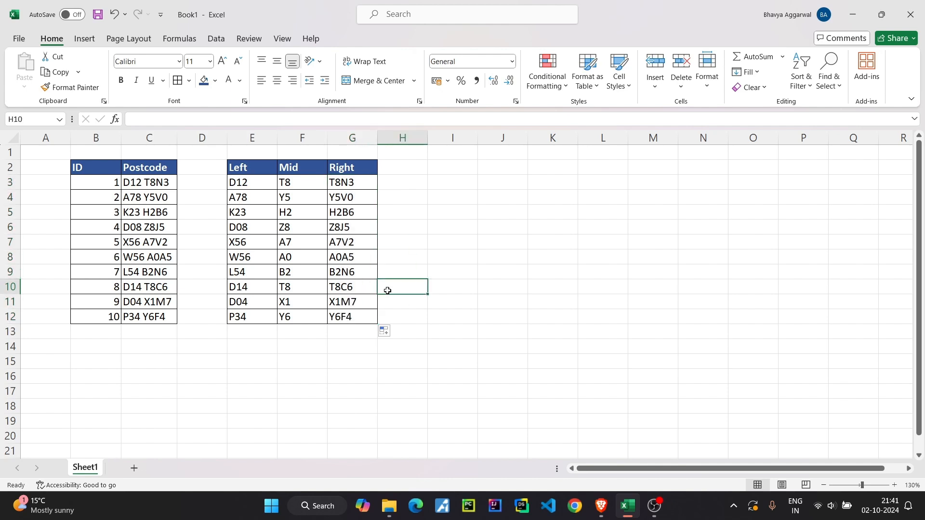